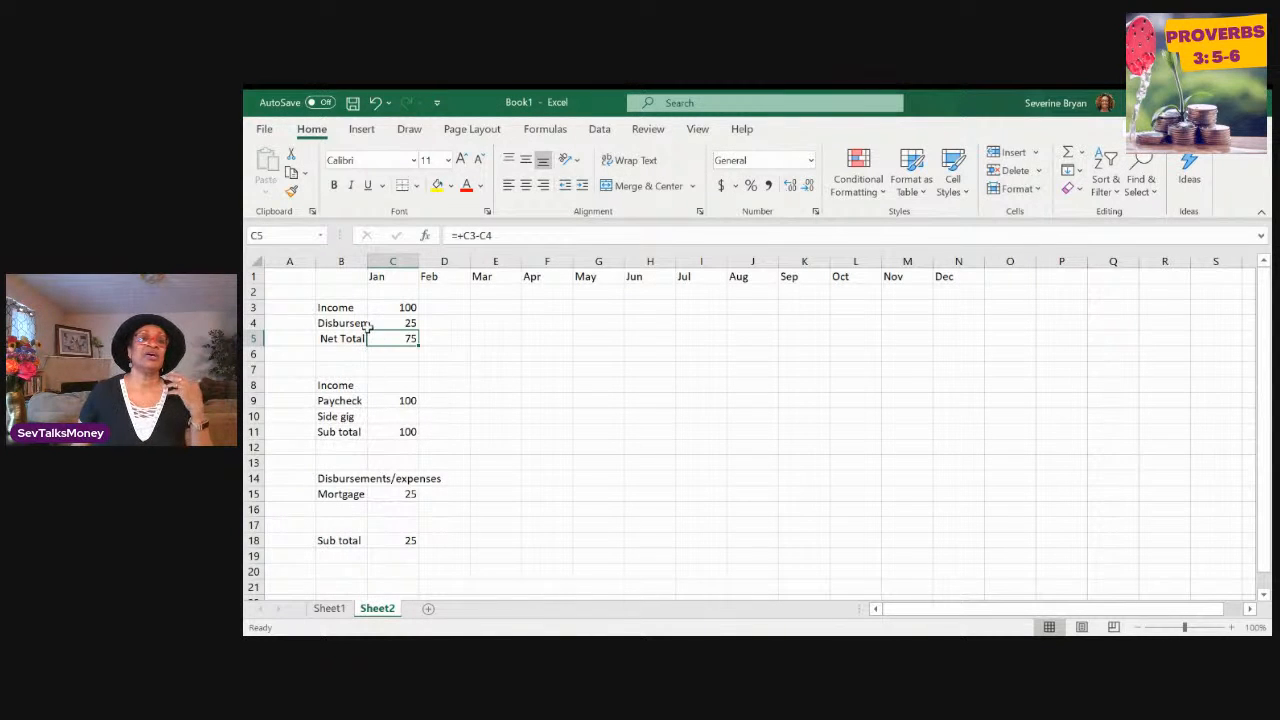
# Step: Enter 25 as the January side gig income in cell C10
pyautogui.moveTo(336, 308); pyautogui.dragTo(414, 342)
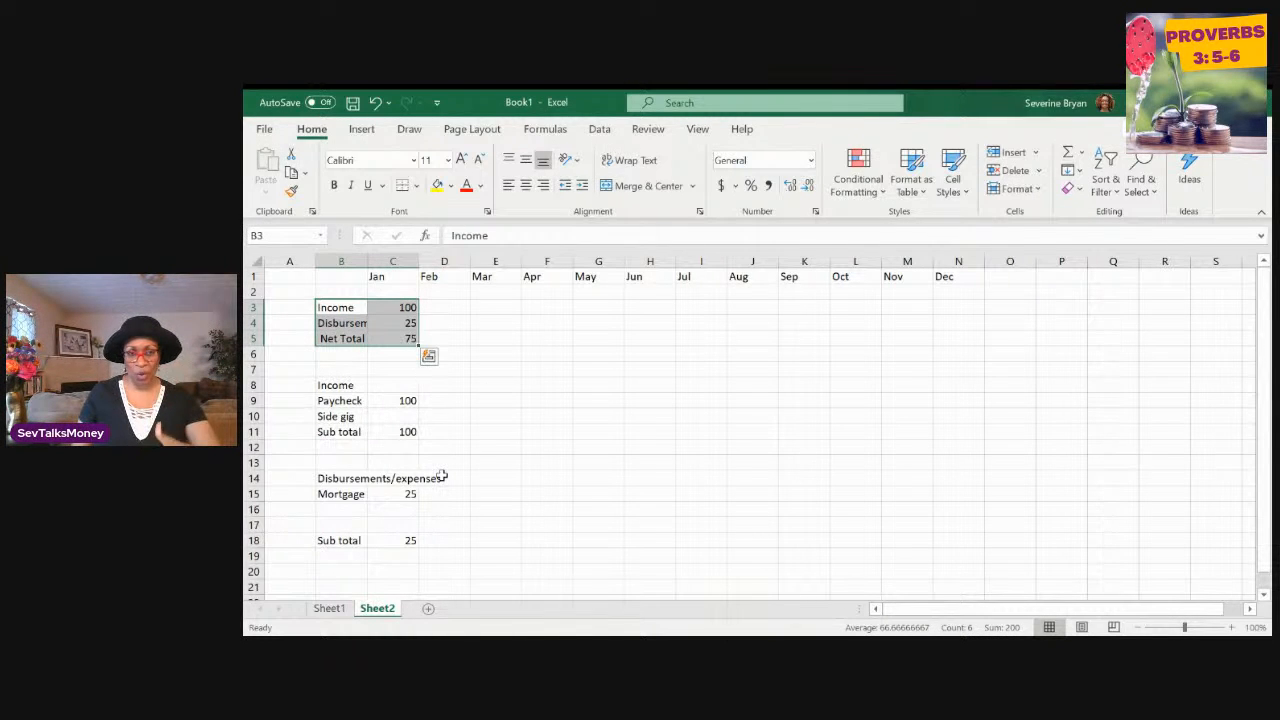
pyautogui.click(336, 385)
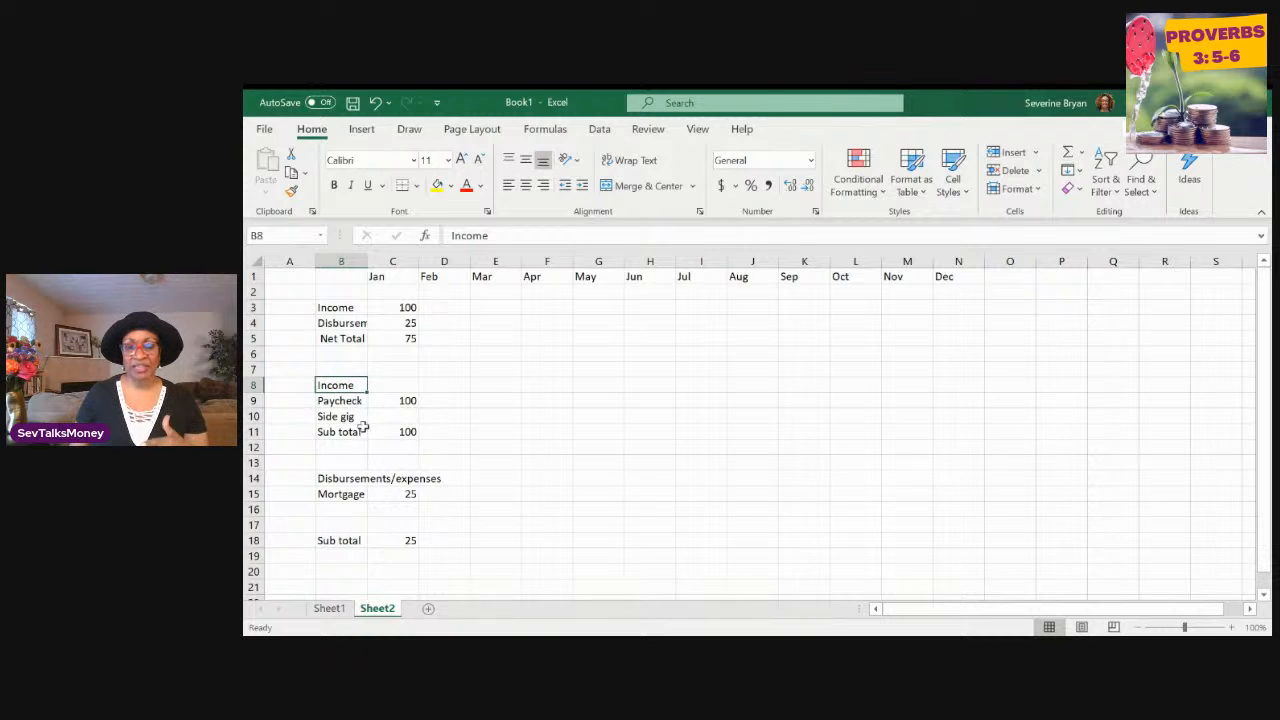
pyautogui.click(342, 403)
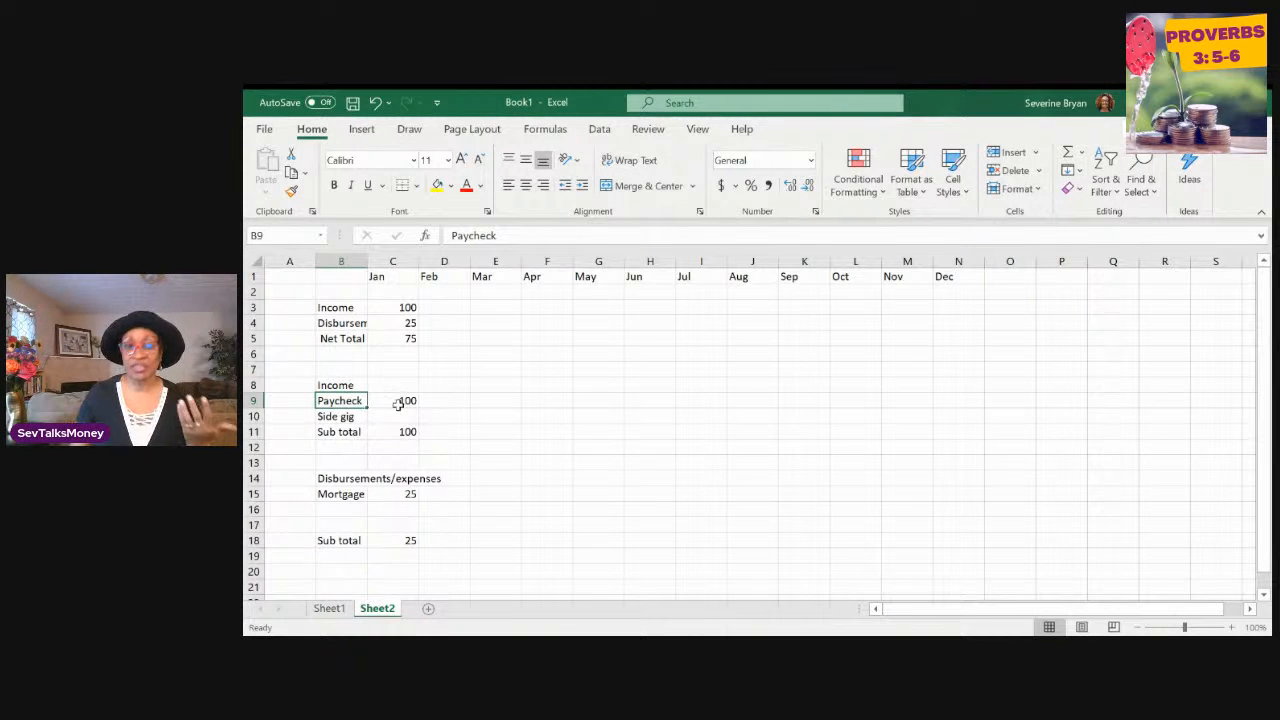
pyautogui.click(399, 402)
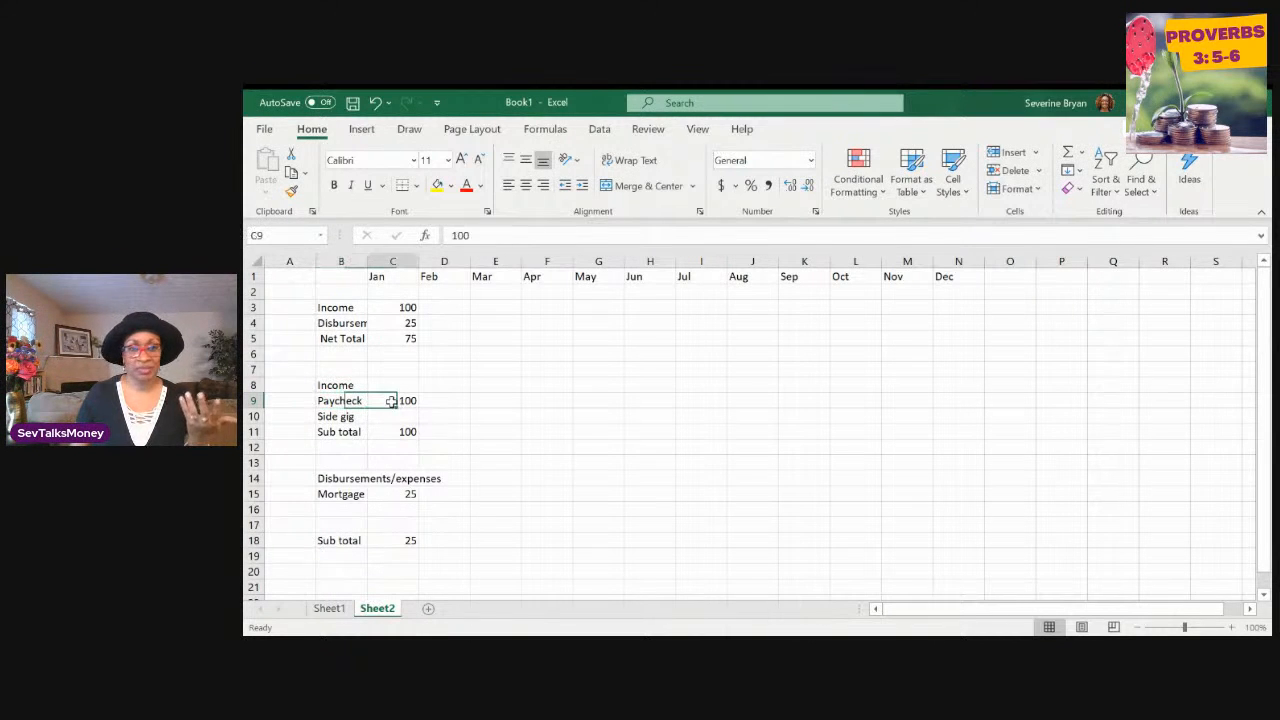
pyautogui.click(340, 417)
pyautogui.click(394, 419)
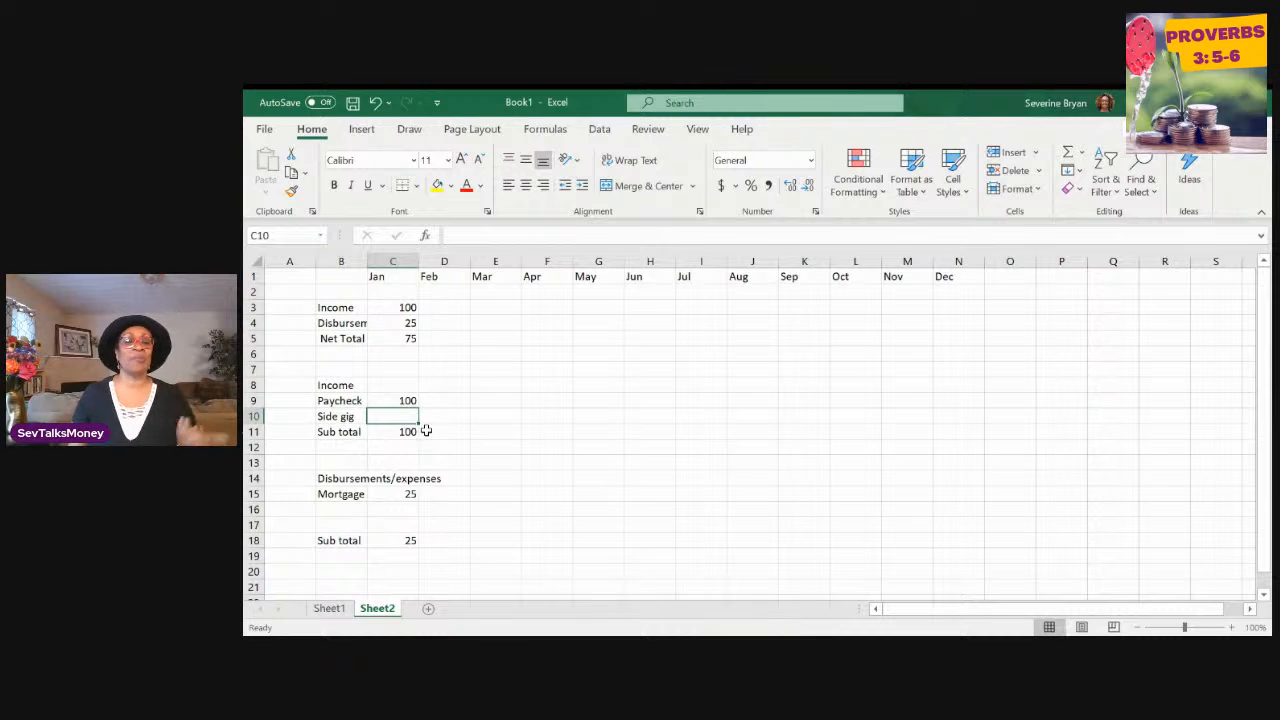
pyautogui.write('25')
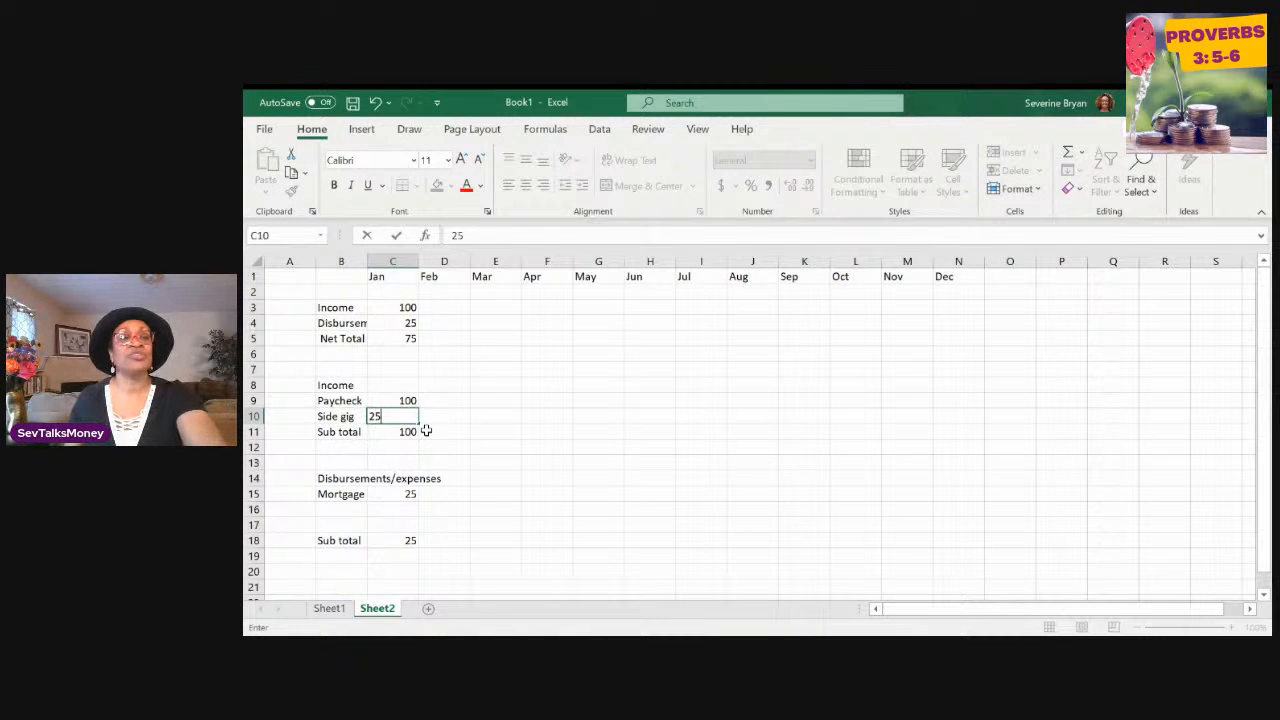
pyautogui.press('Return')
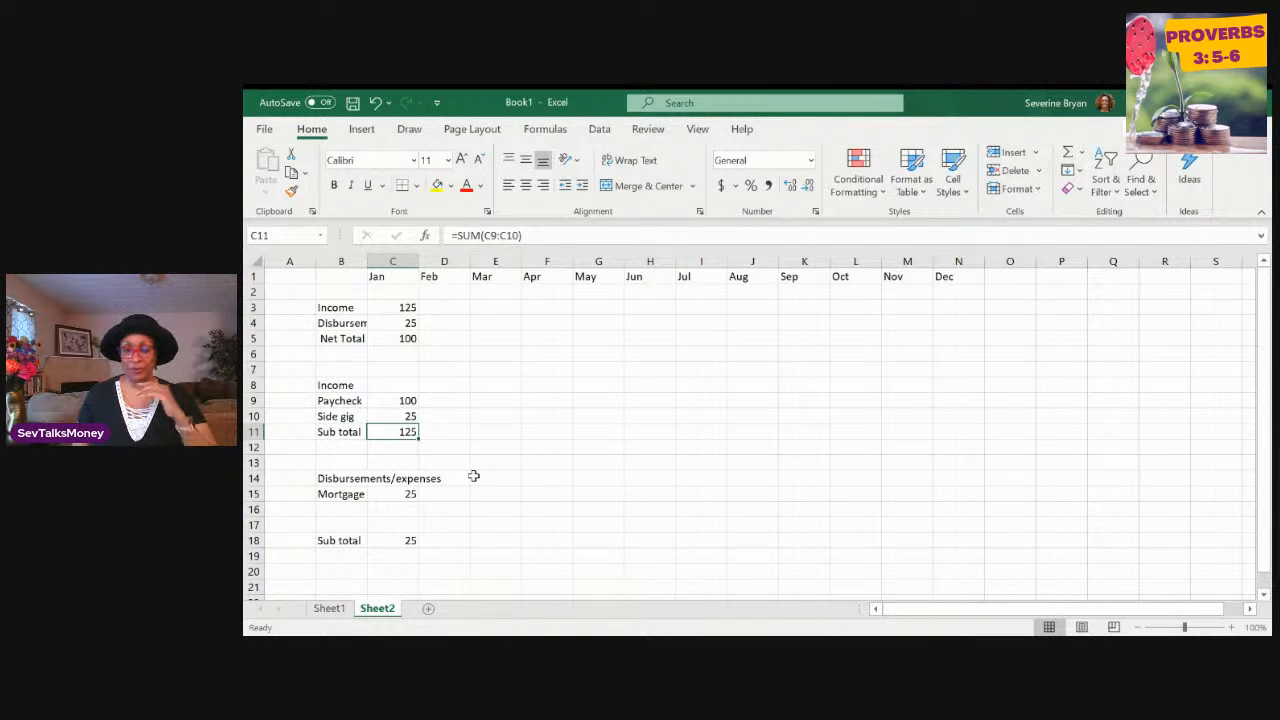
# Step: Add a Utilities expense label in cell B16, directly below Mortgage
pyautogui.click(338, 479)
pyautogui.click(336, 495)
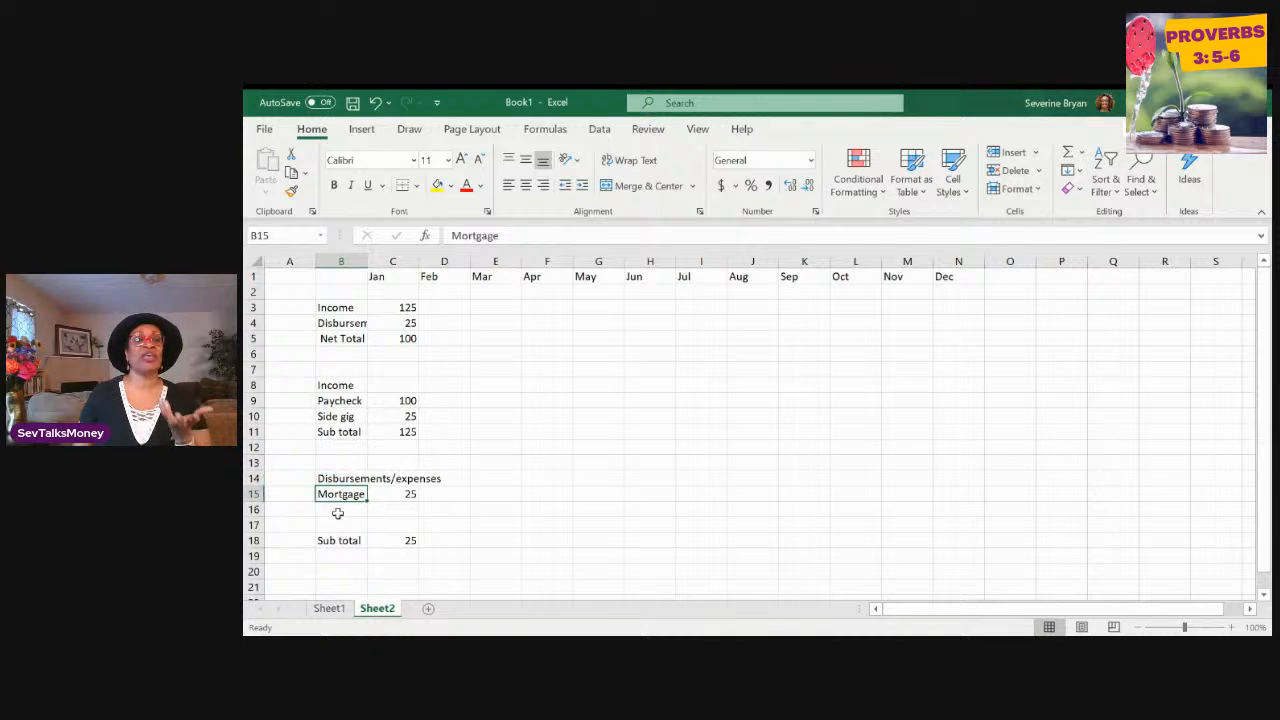
pyautogui.click(338, 513)
pyautogui.write('U')
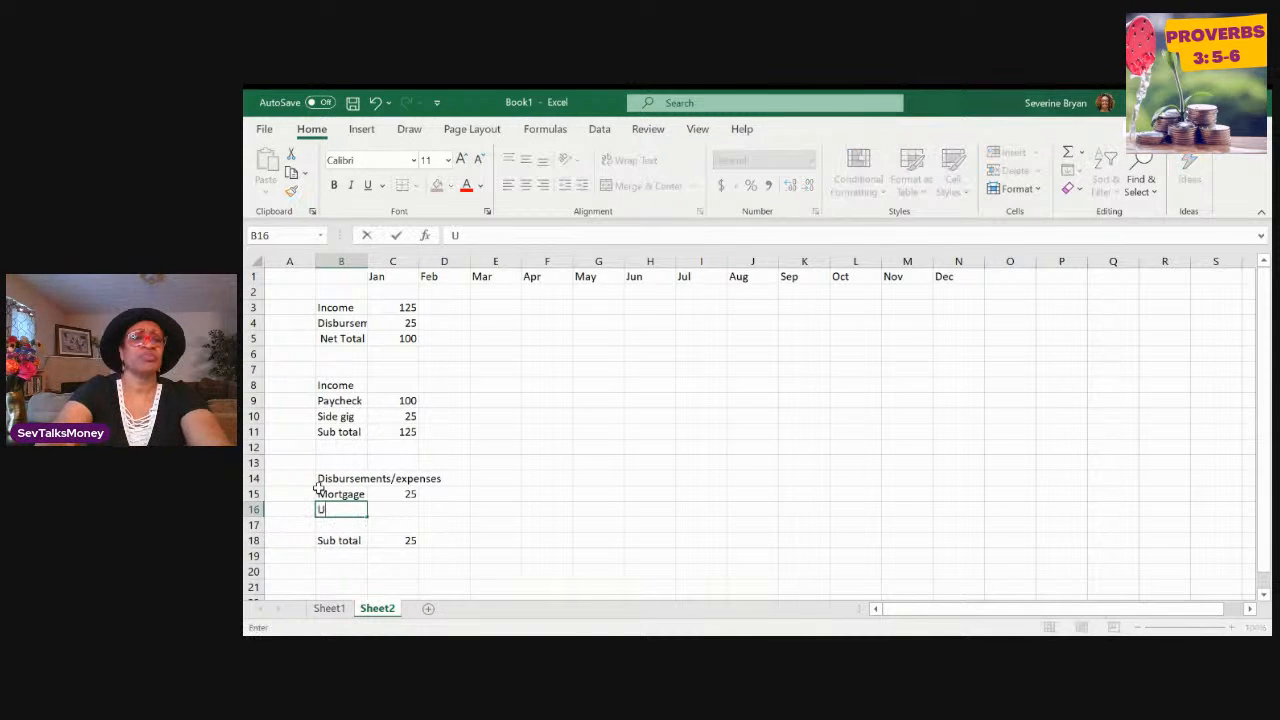
pyautogui.write('tilities')
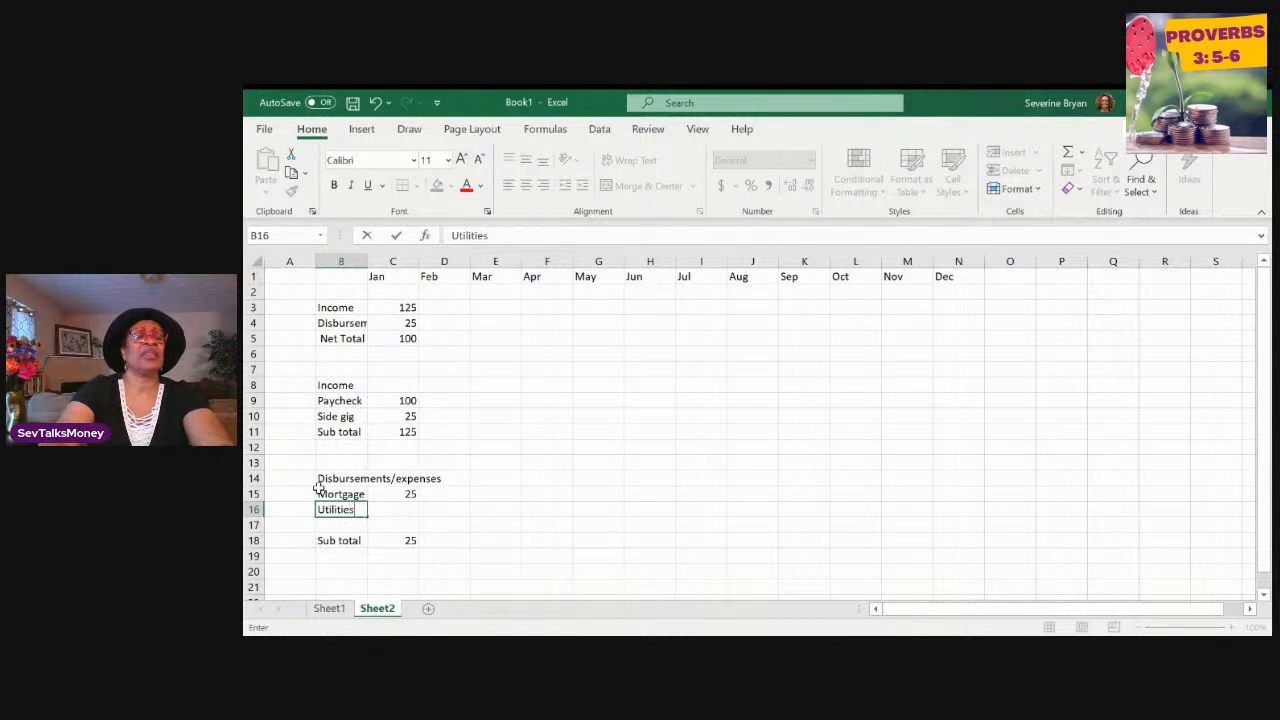
pyautogui.press('Return')
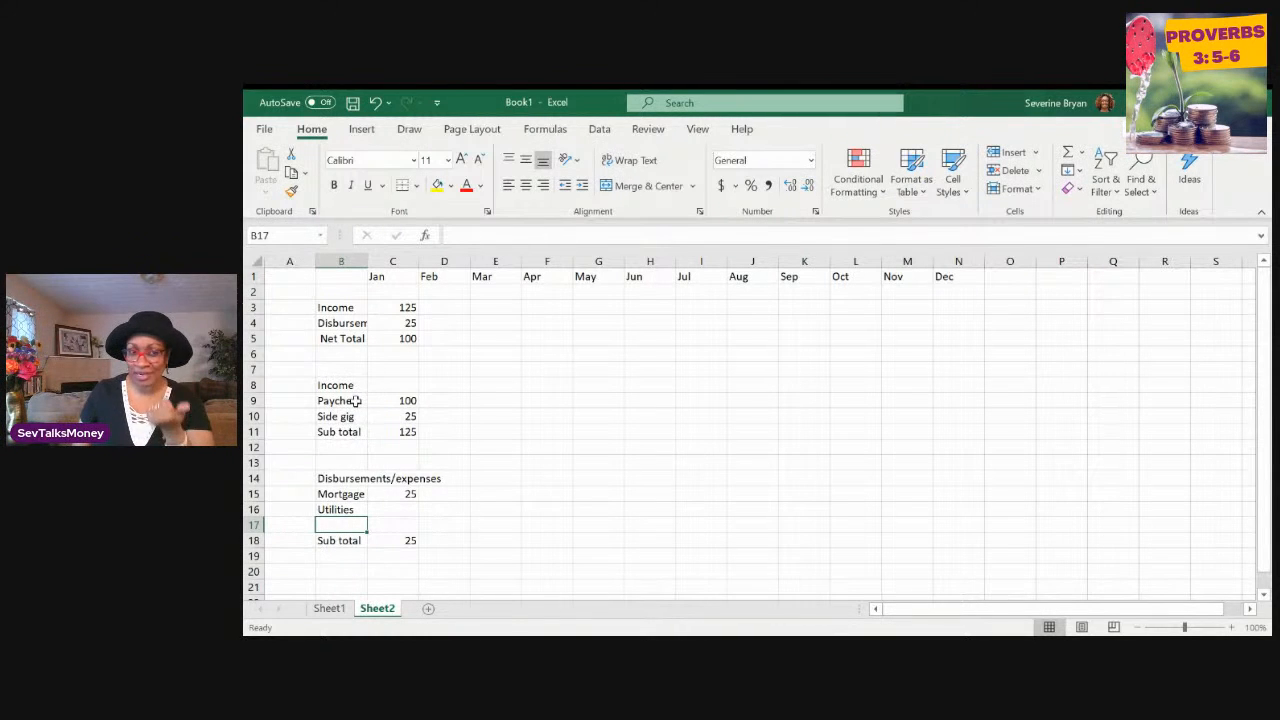
# Step: Insert four blank rows above the expenses Sub total, starting at row 18
pyautogui.click(328, 477)
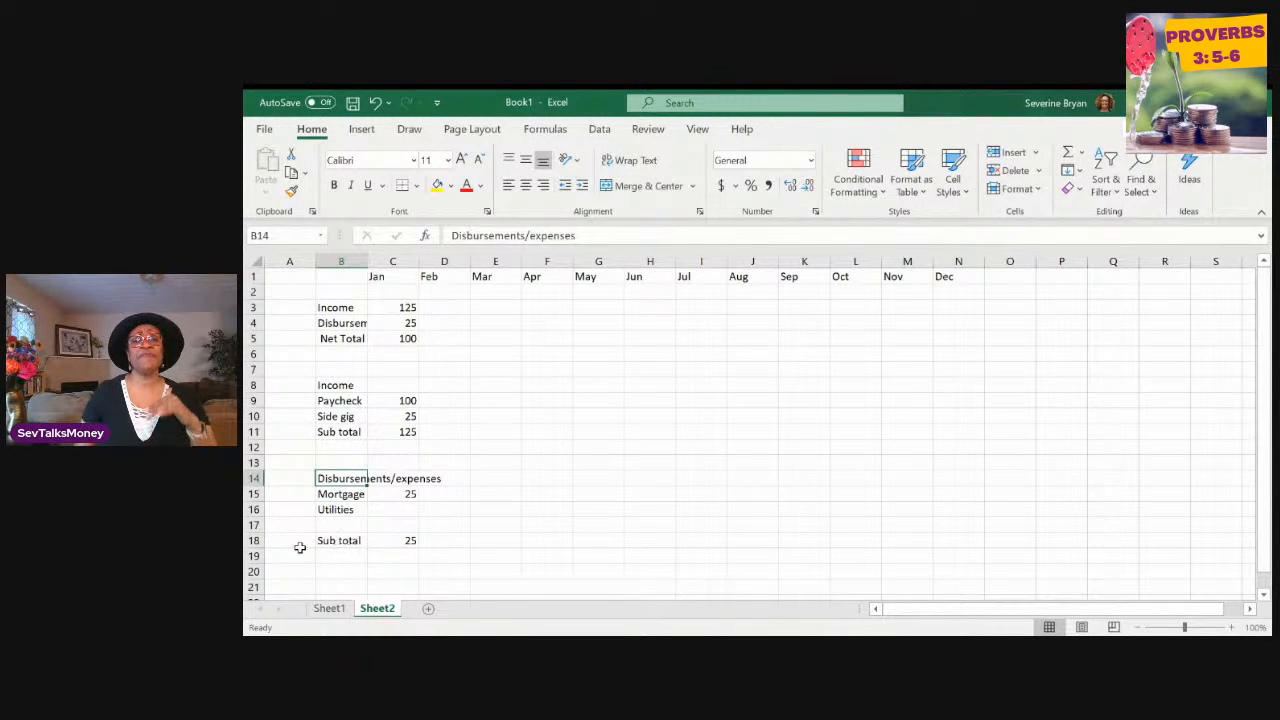
pyautogui.moveTo(252, 540); pyautogui.dragTo(254, 588)
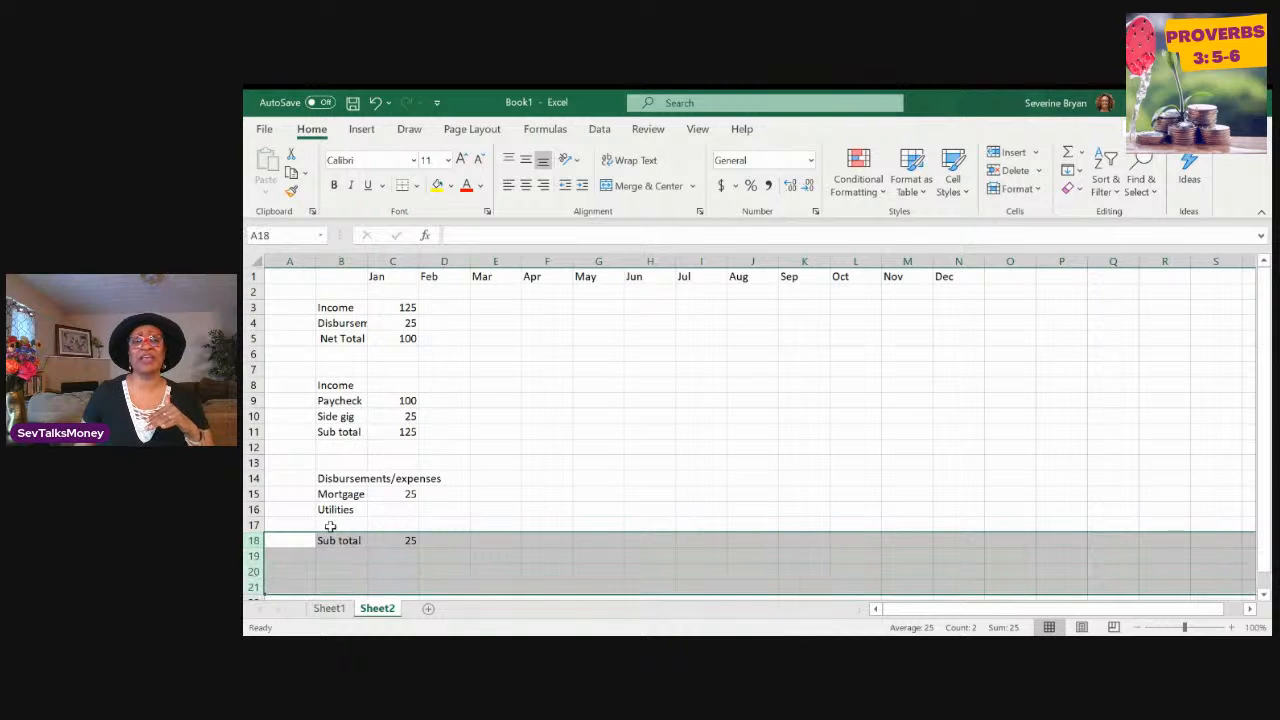
pyautogui.click(1008, 152)
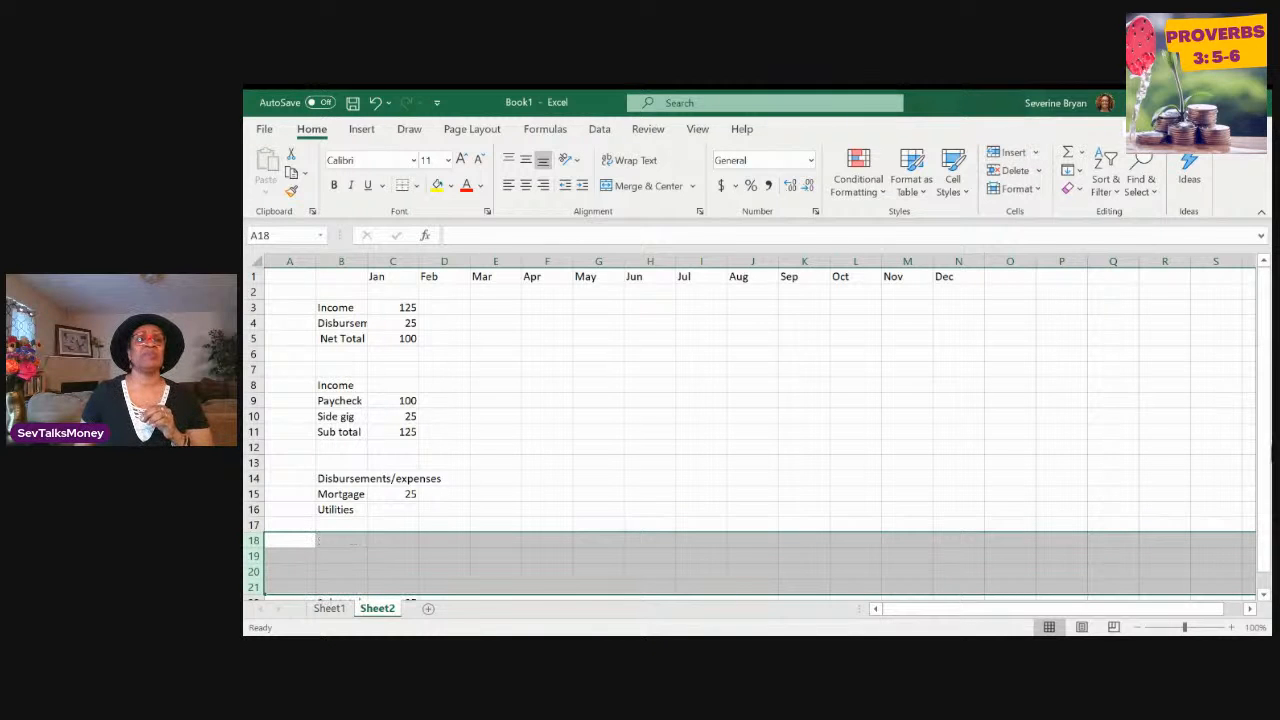
pyautogui.click(1263, 594)
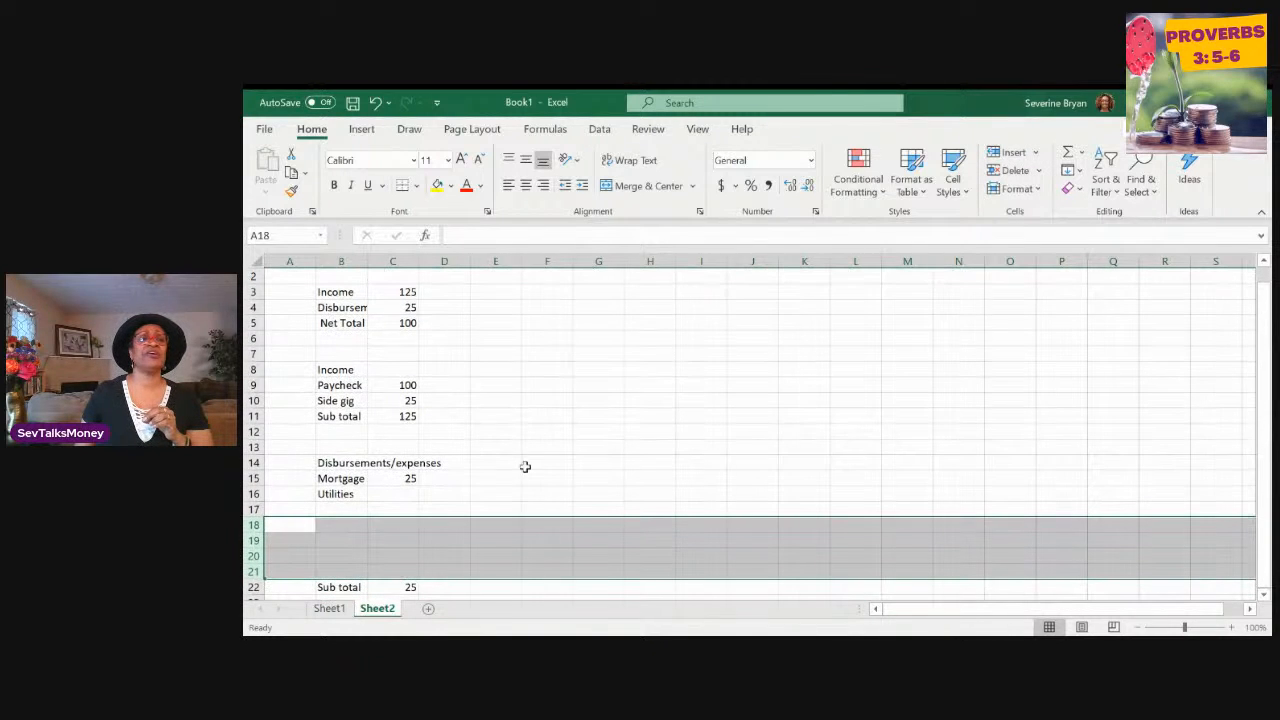
# Step: Label two expense rows "Eating out" in cell B19 and "clothes" in cell B20
pyautogui.click(338, 510)
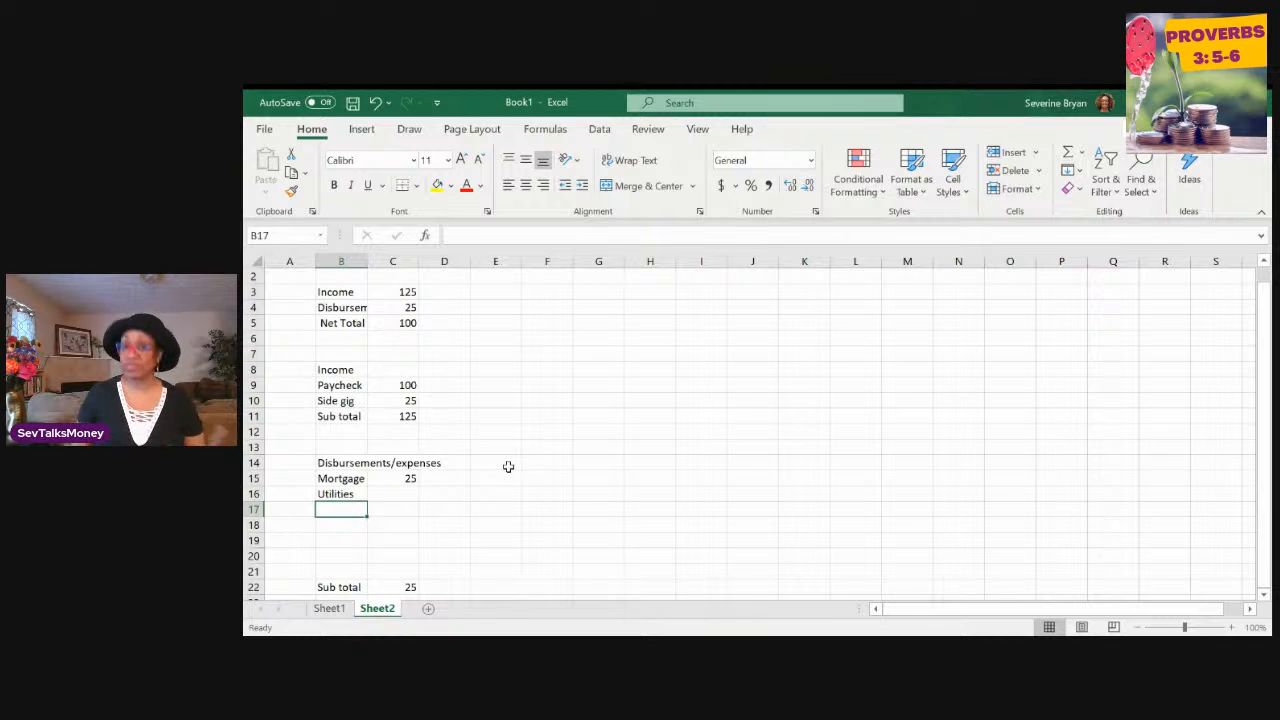
pyautogui.click(339, 539)
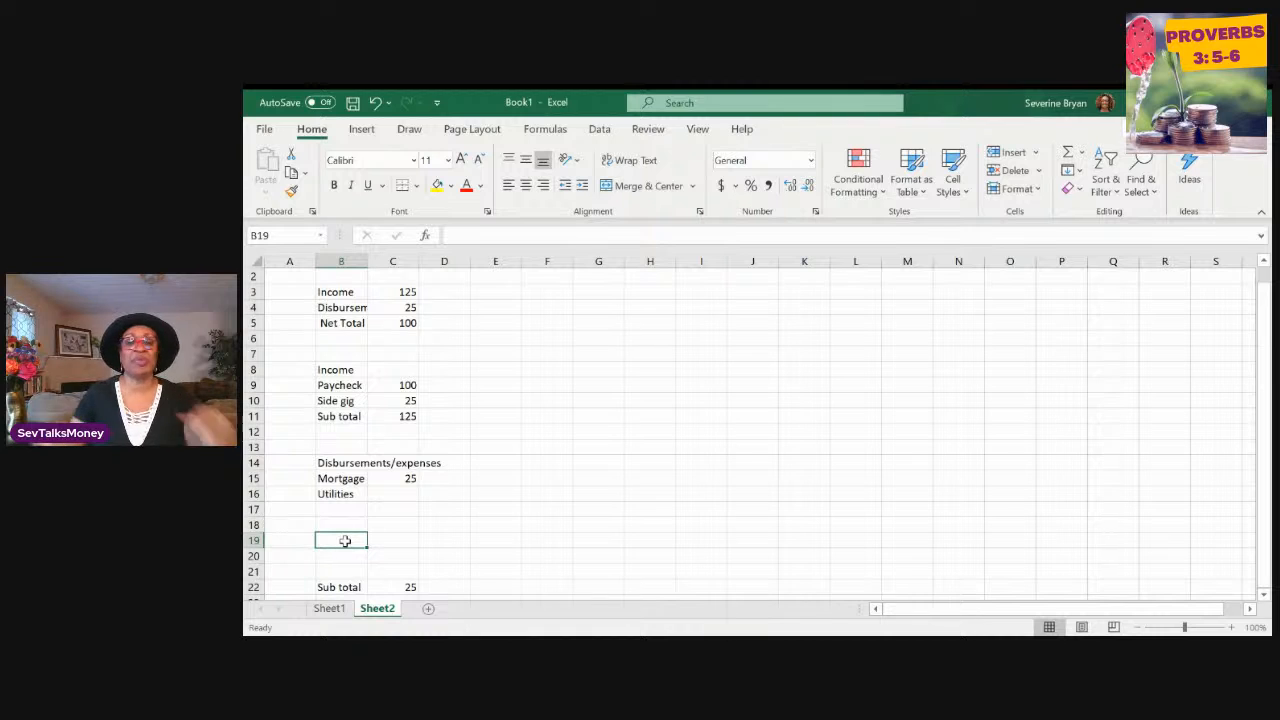
pyautogui.write('Eating')
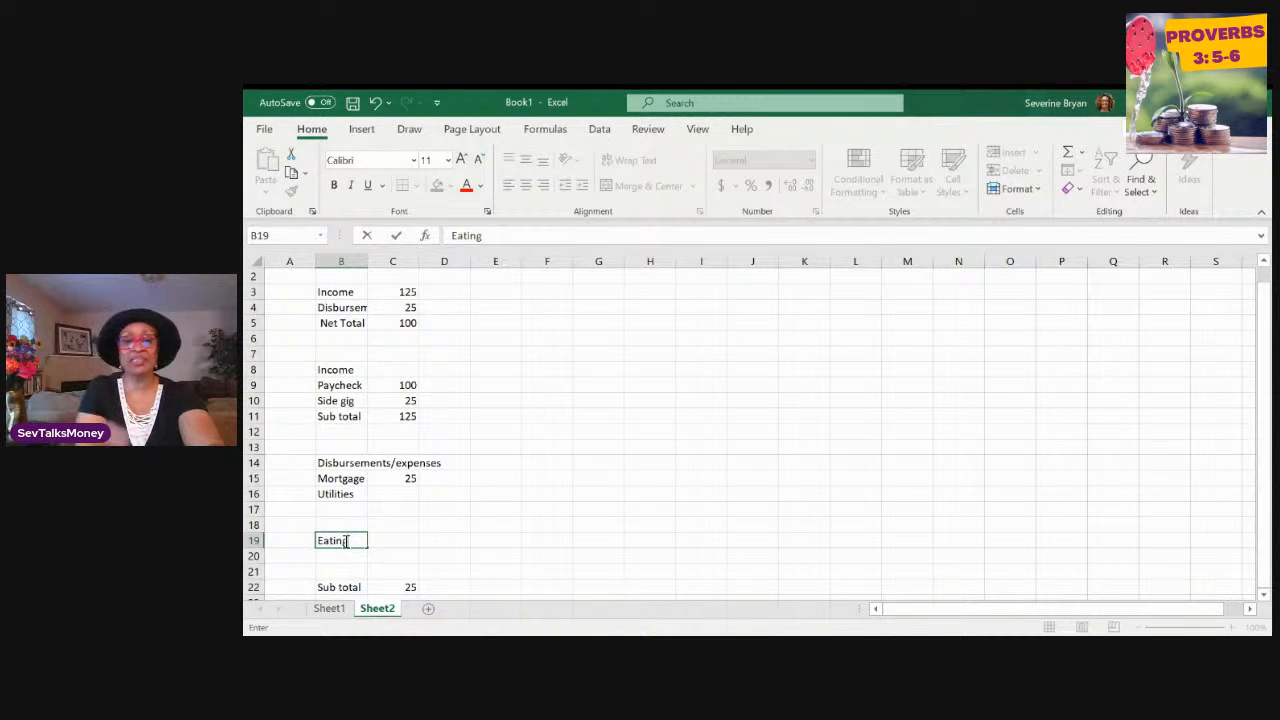
pyautogui.write('out')
pyautogui.press('Return')
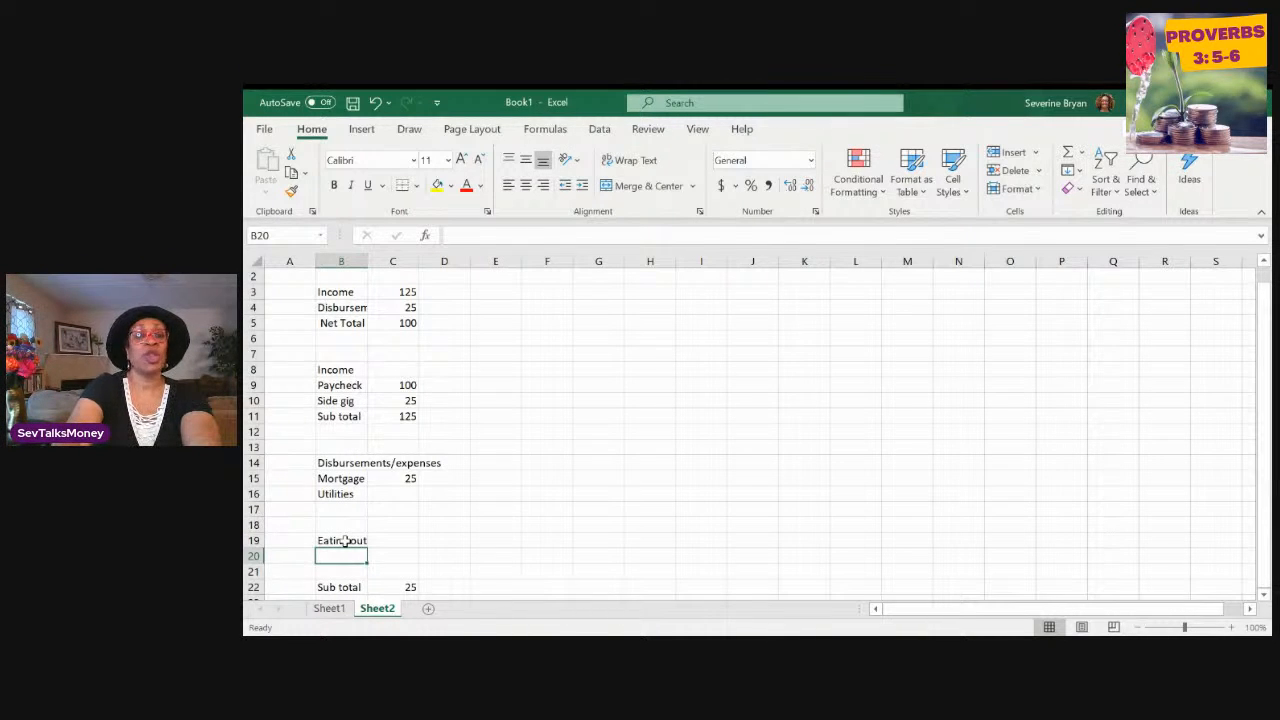
pyautogui.write('clothes')
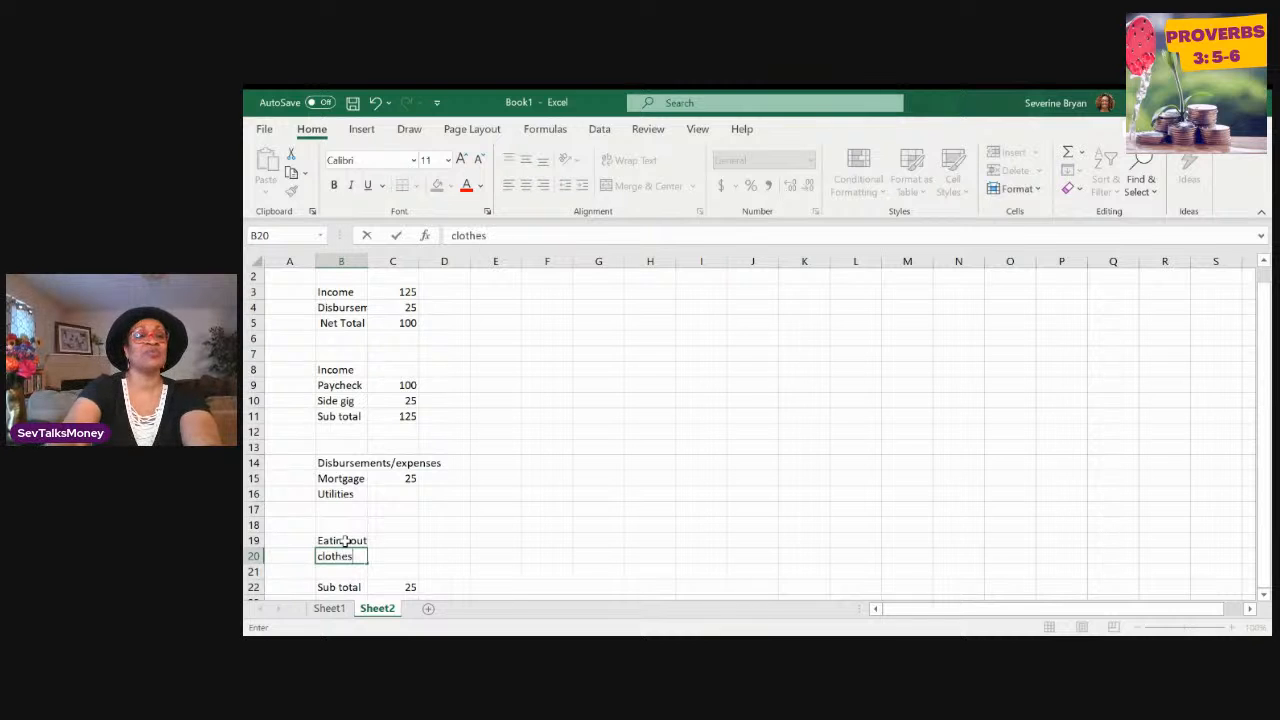
pyautogui.press('Return')
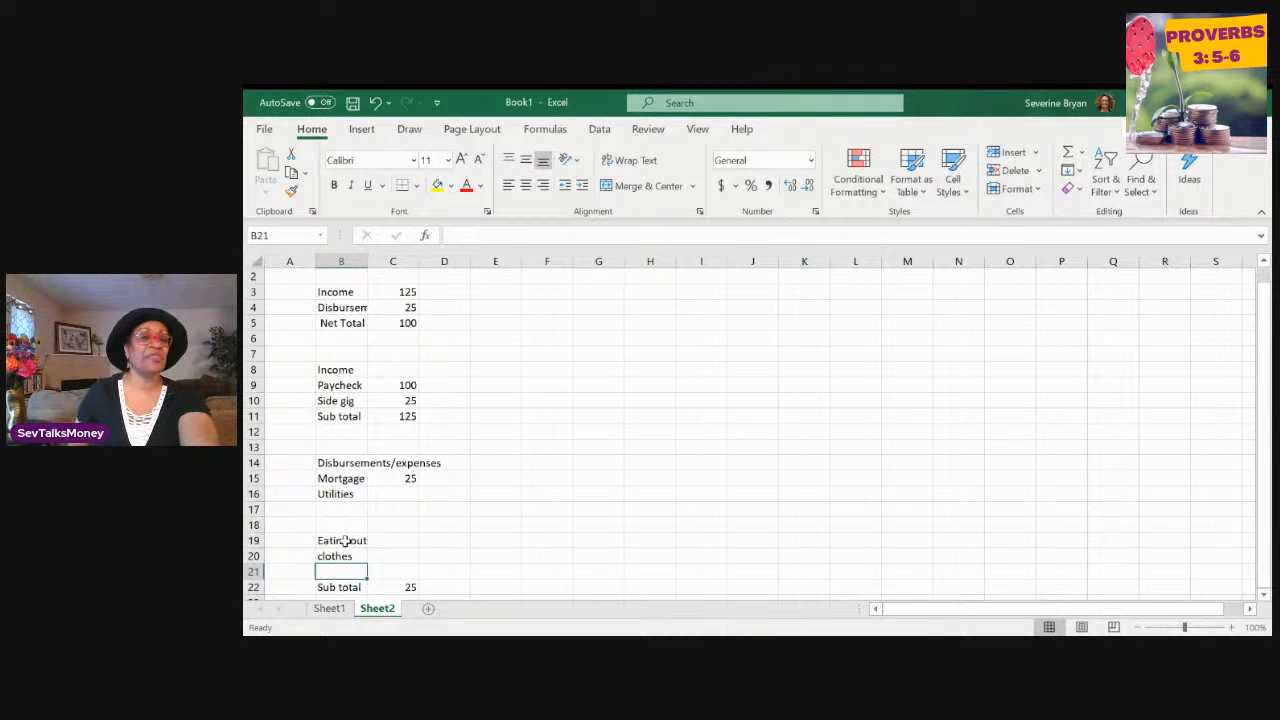
# Step: Add a Hairdresser expense label in cell B18, directly above Eating out
pyautogui.click(344, 527)
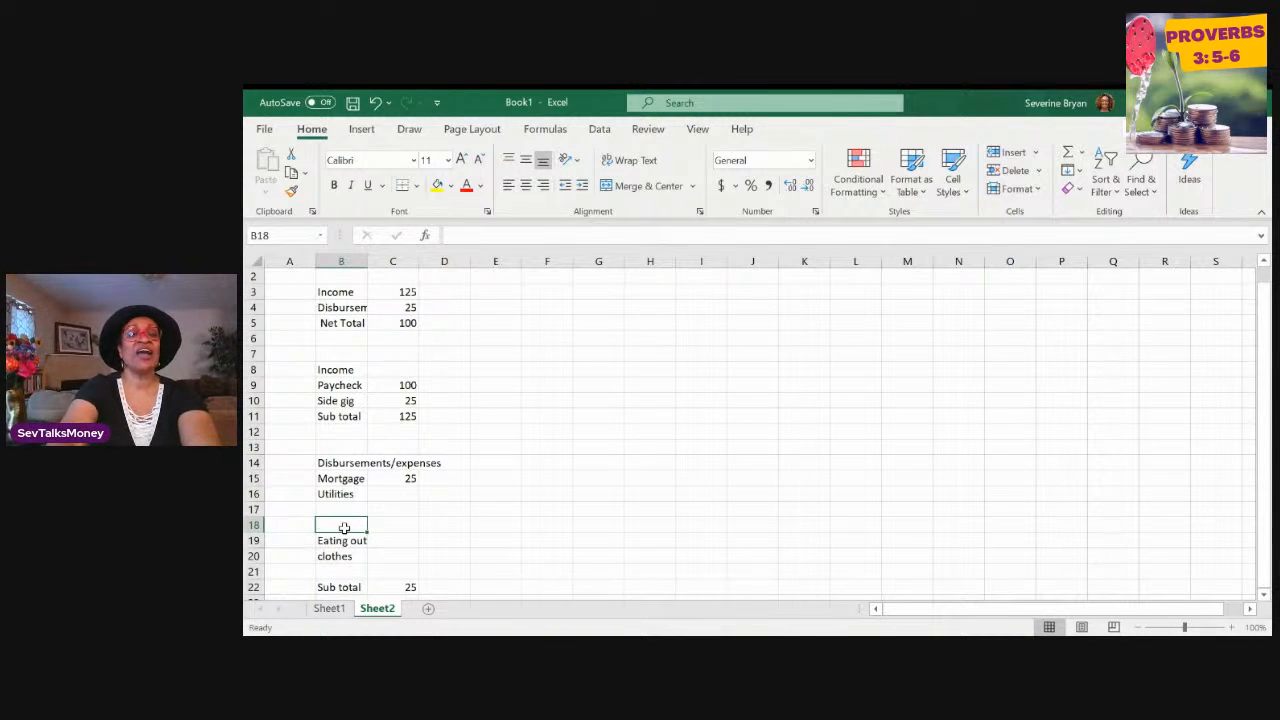
pyautogui.write('Hi')
pyautogui.press('BackSpace')
pyautogui.write('airdreess')
pyautogui.press('BackSpace')
pyautogui.press('BackSpace')
pyautogui.press('BackSpace')
pyautogui.write('sser')
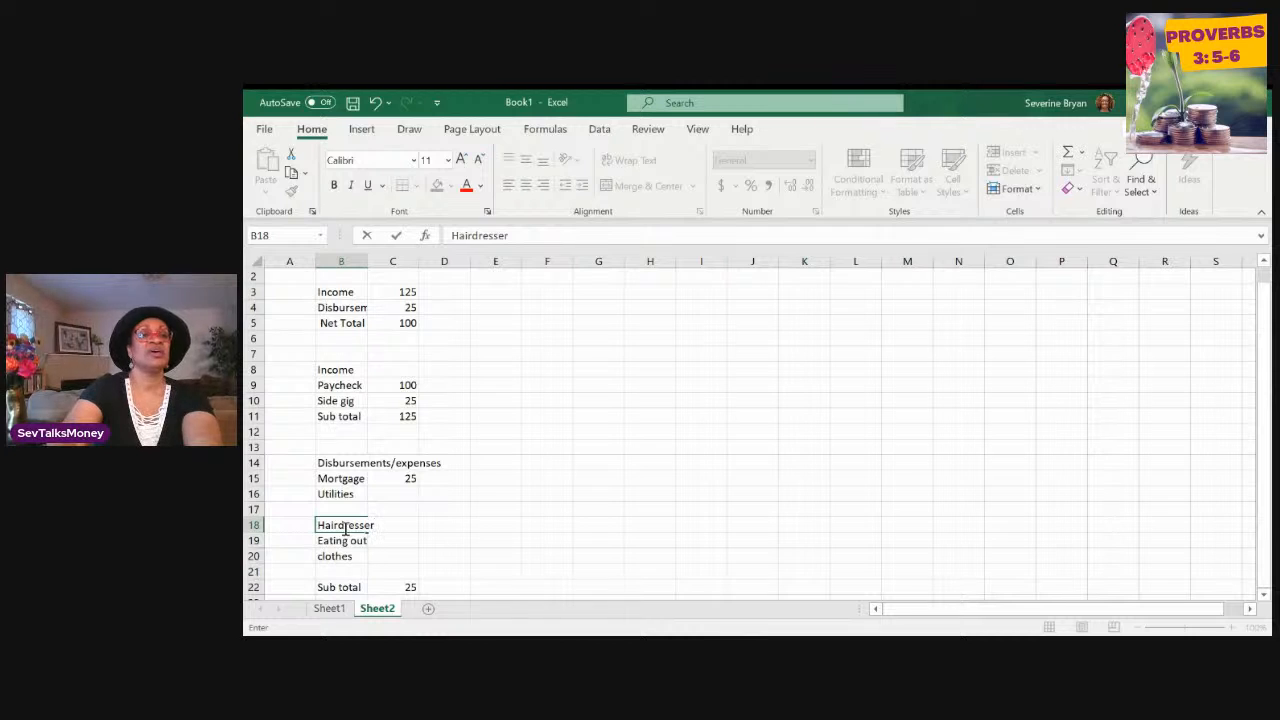
pyautogui.press('Return')
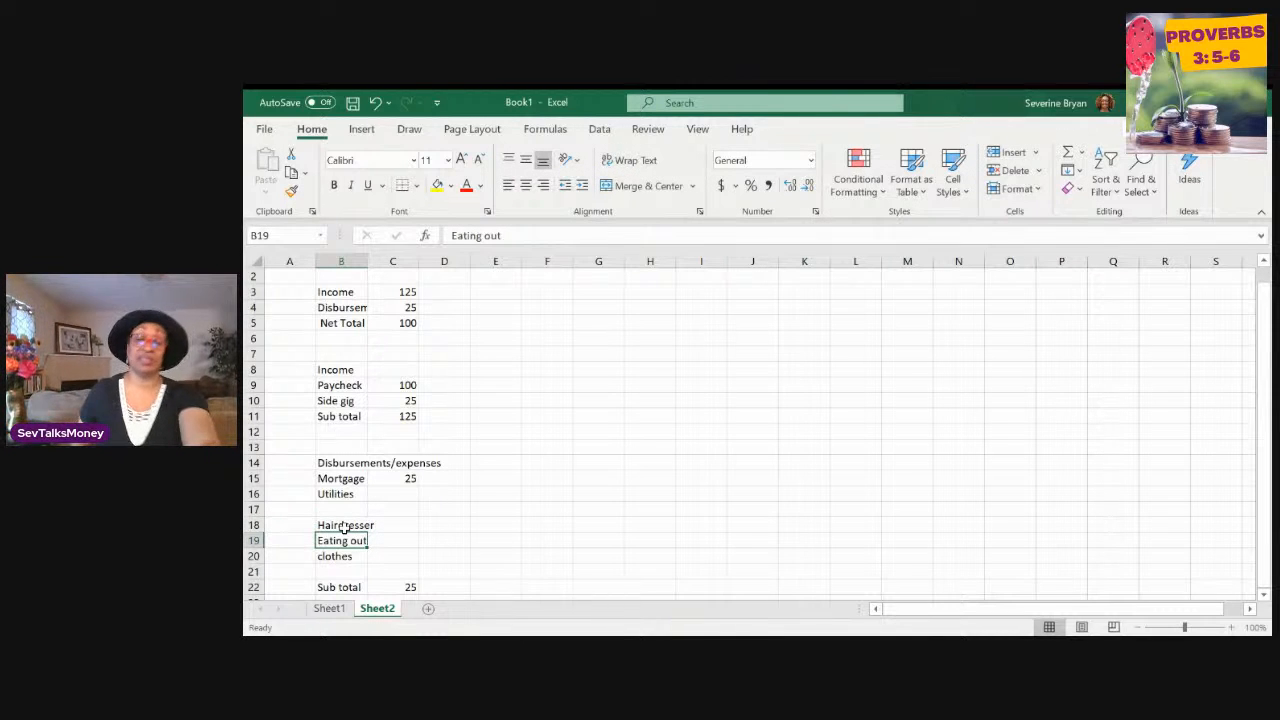
pyautogui.scroll(1, 345, 528)
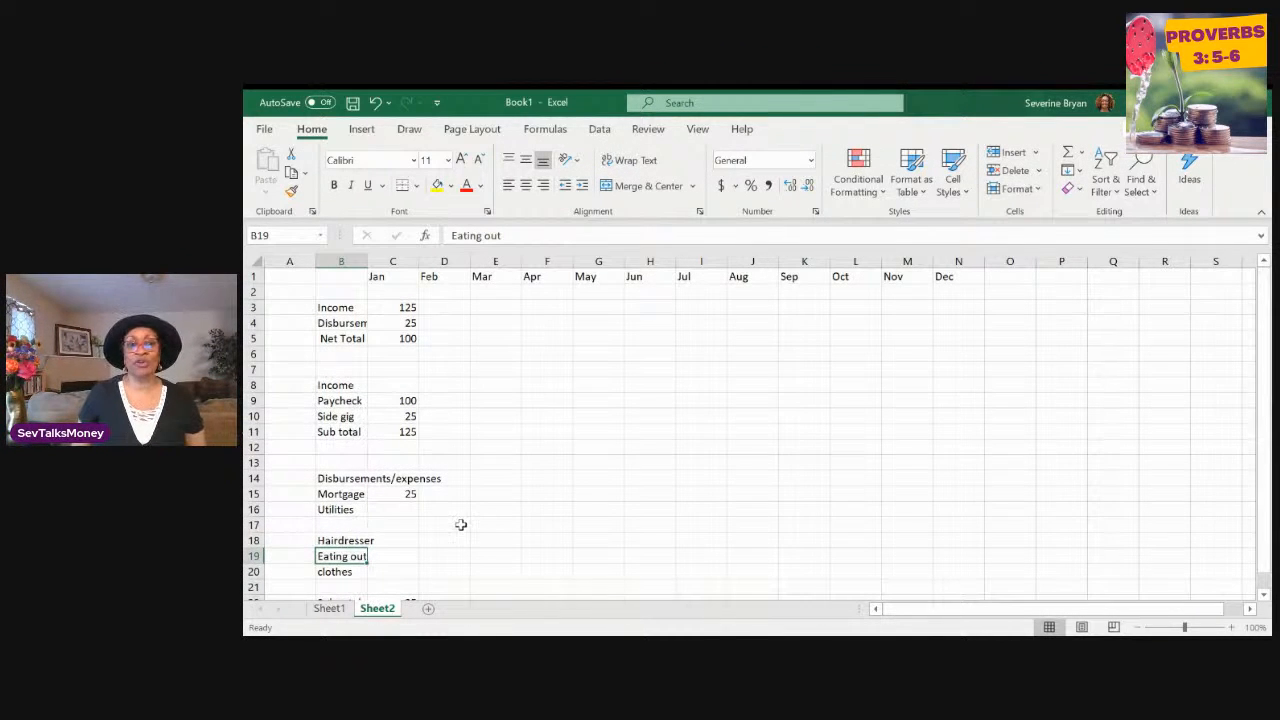